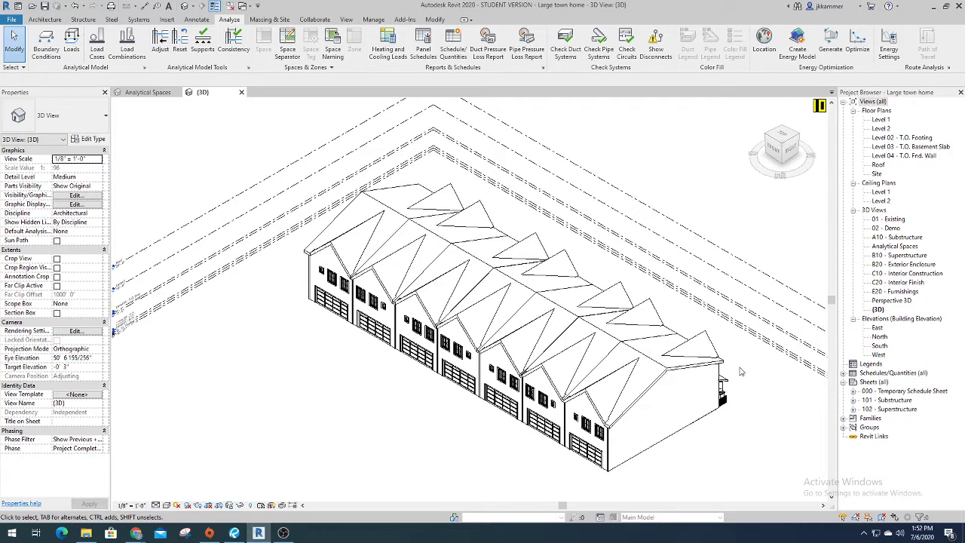
# Bring up Location Weather and Site showing Idaho Falls, ID, and dismiss the map's address bubble
pyautogui.scroll(2, 743, 368)
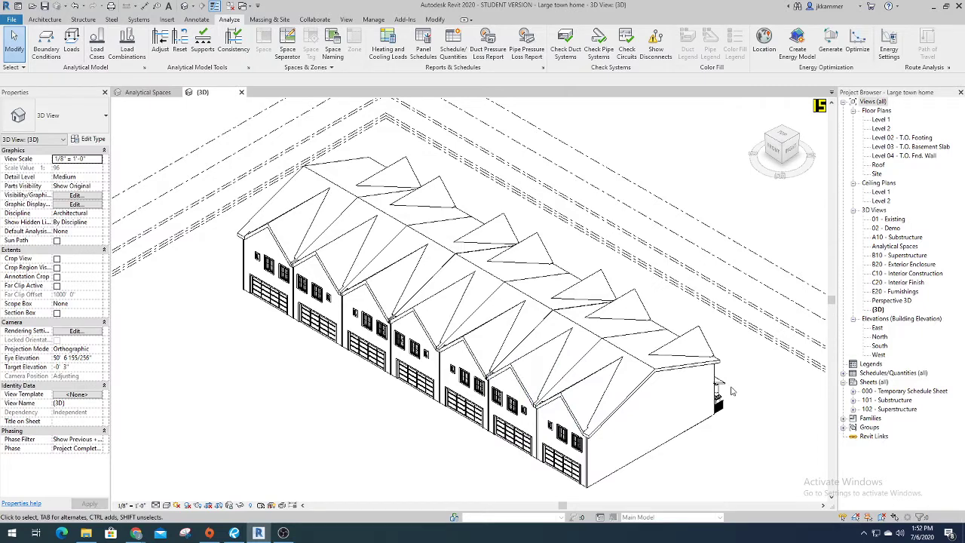
pyautogui.scroll(-2, 728, 401)
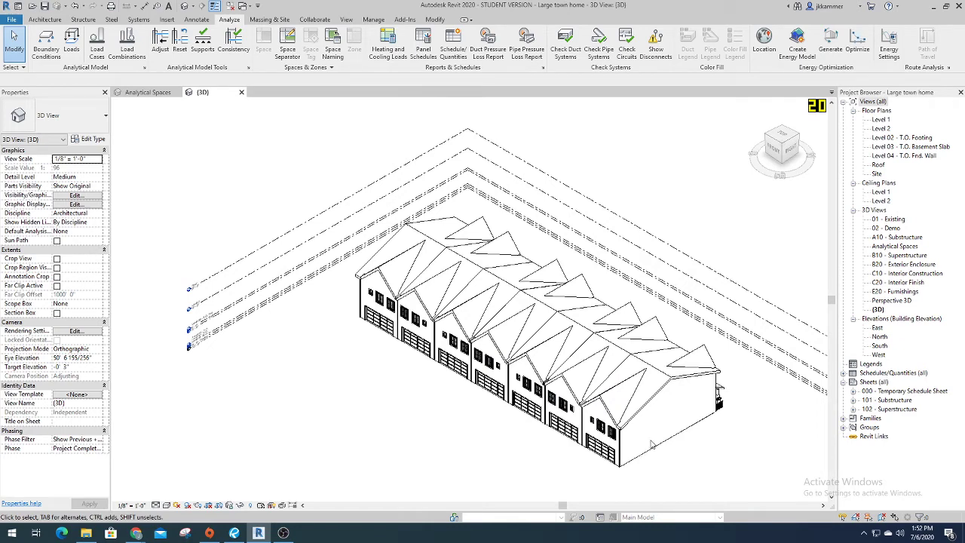
pyautogui.scroll(1, 656, 444)
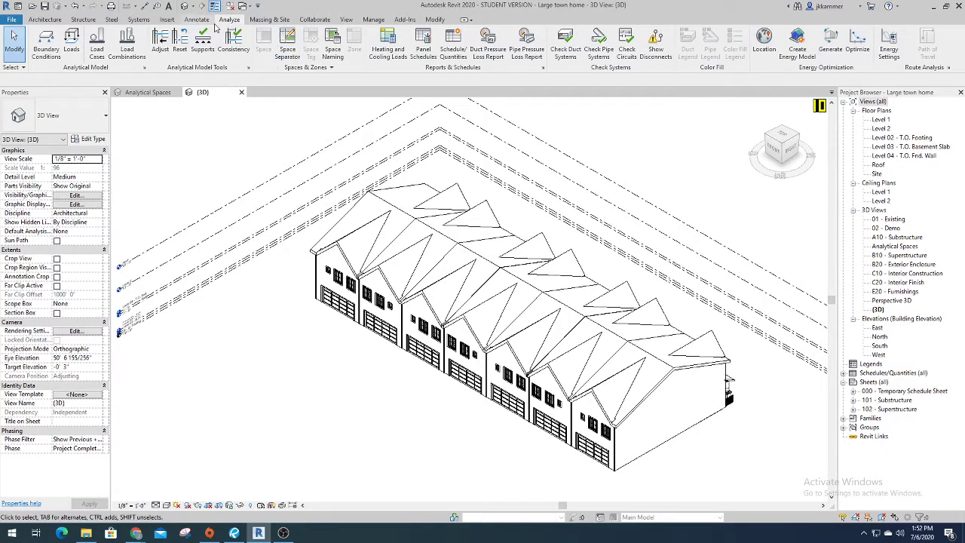
pyautogui.click(764, 42)
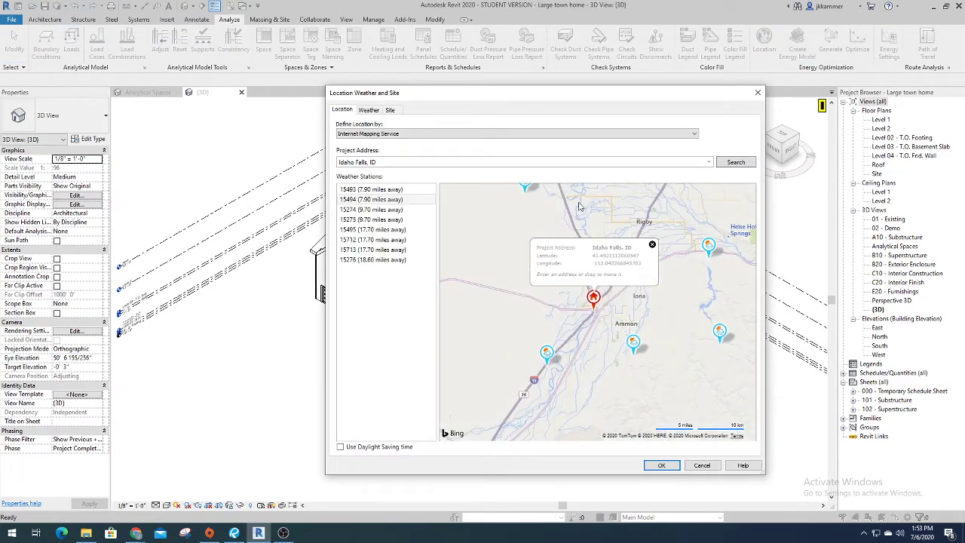
pyautogui.click(656, 341)
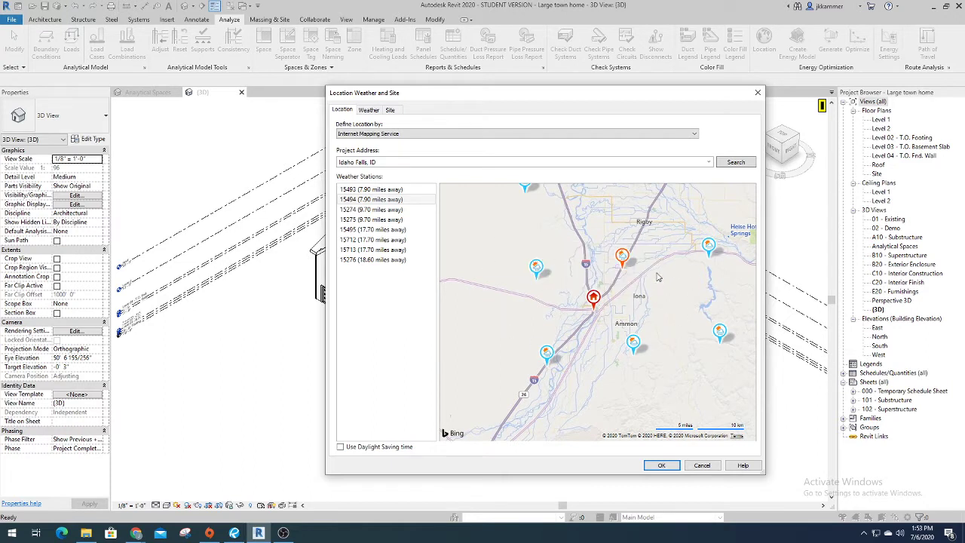
pyautogui.moveTo(597, 315)
pyautogui.click(657, 136)
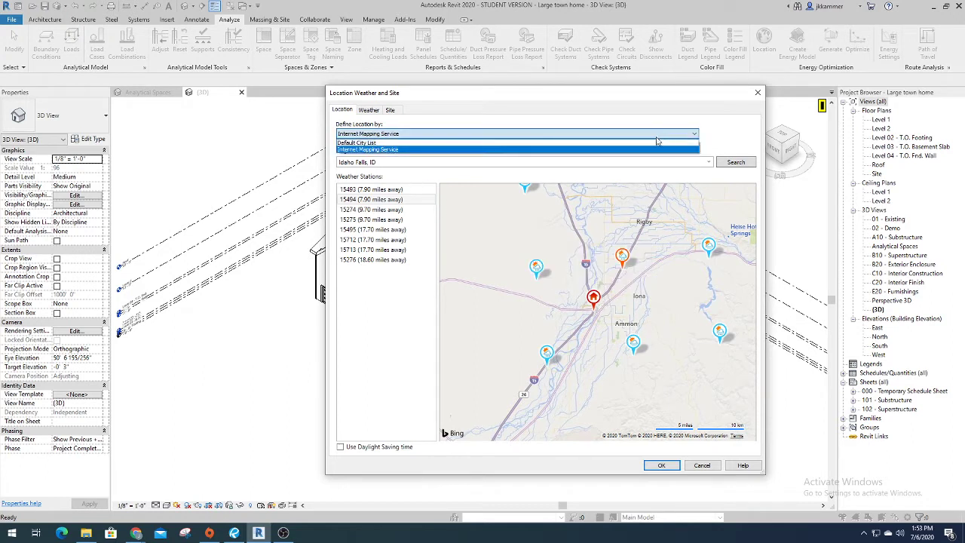
pyautogui.click(354, 143)
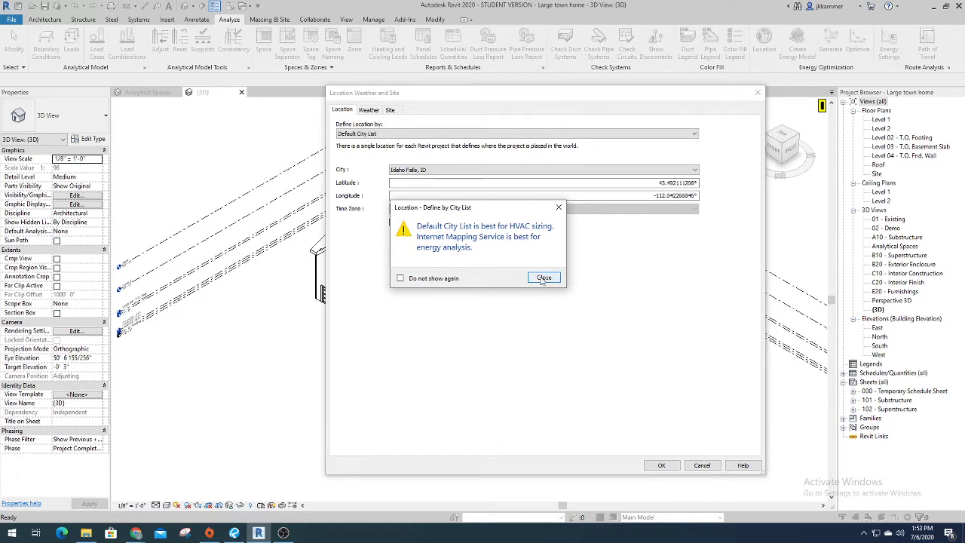
pyautogui.click(543, 279)
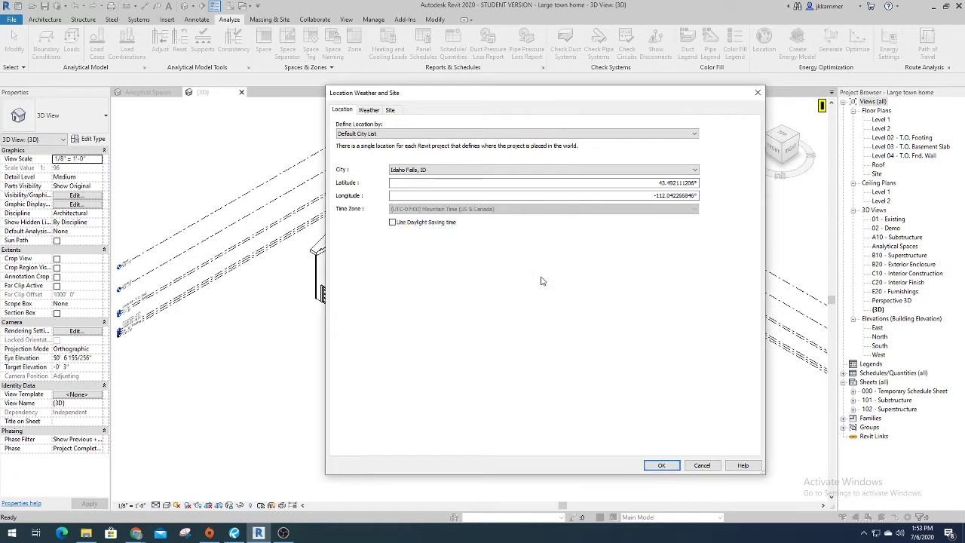
pyautogui.click(582, 173)
pyautogui.scroll(-10, 454, 349)
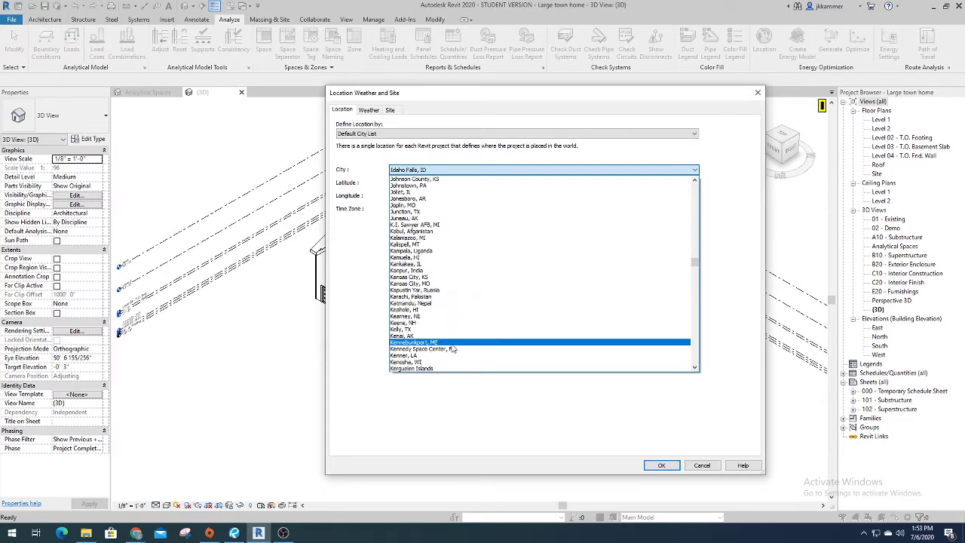
pyautogui.scroll(-5, 453, 349)
pyautogui.scroll(7, 453, 349)
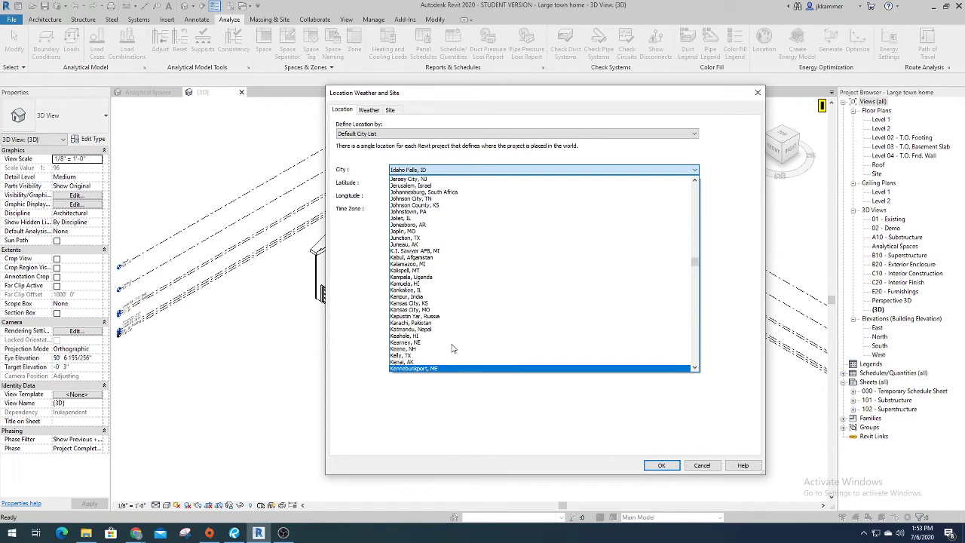
pyautogui.scroll(4, 445, 294)
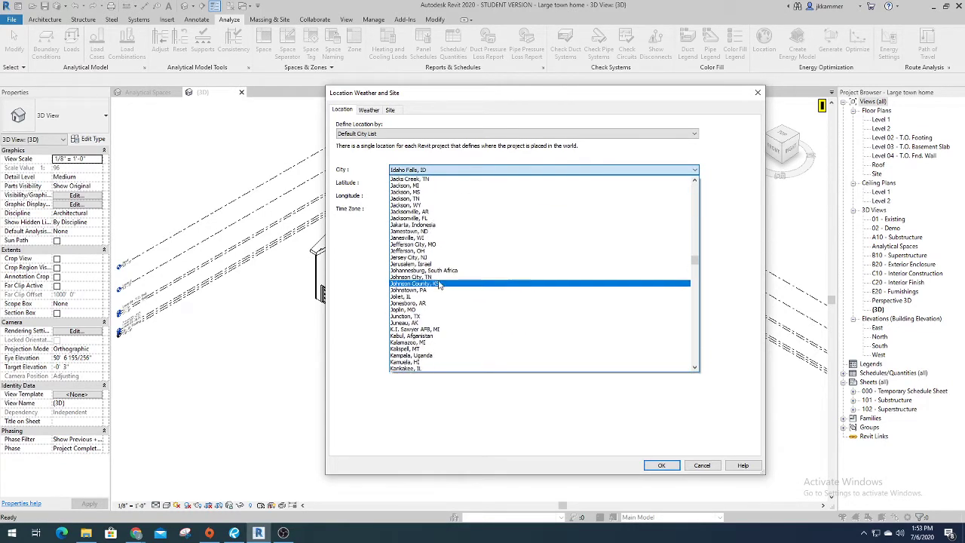
pyautogui.scroll(3, 566, 196)
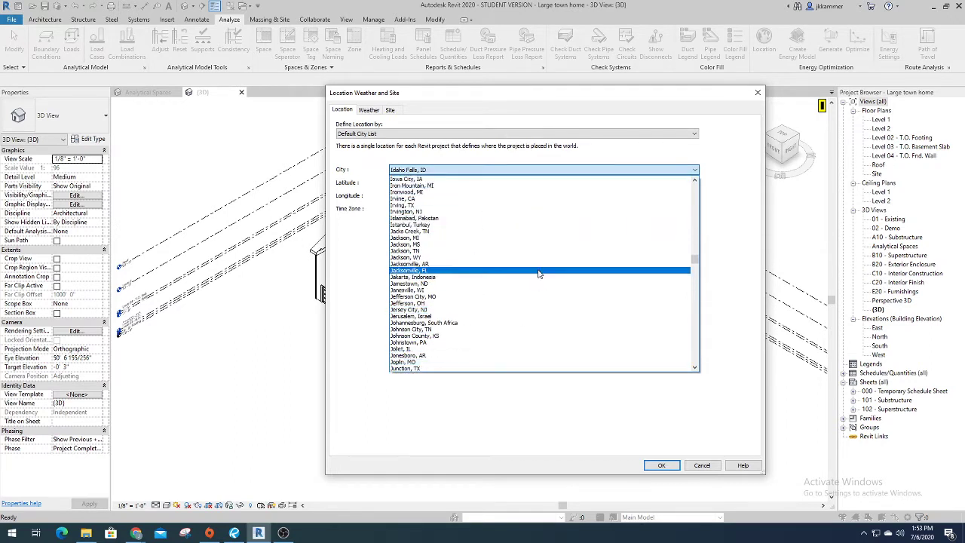
pyautogui.click(695, 140)
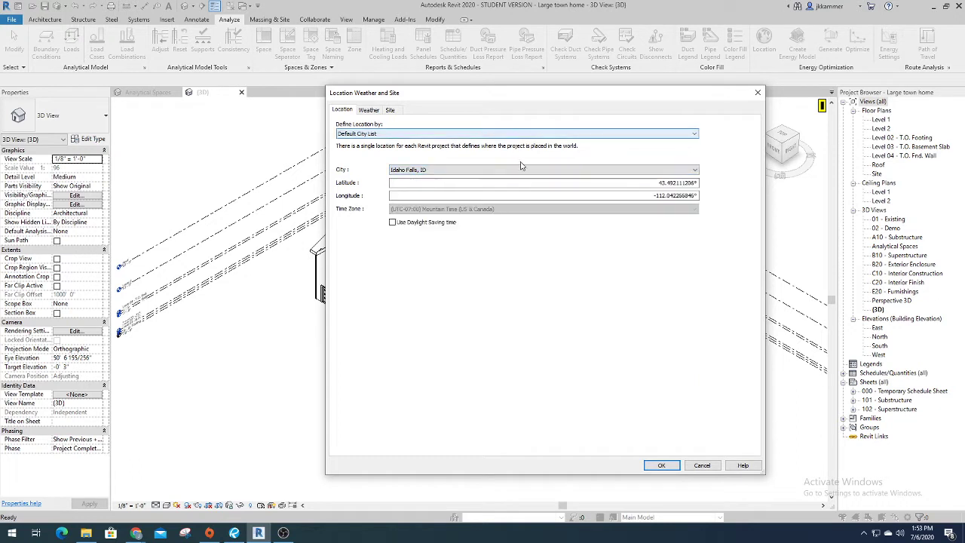
pyautogui.click(562, 137)
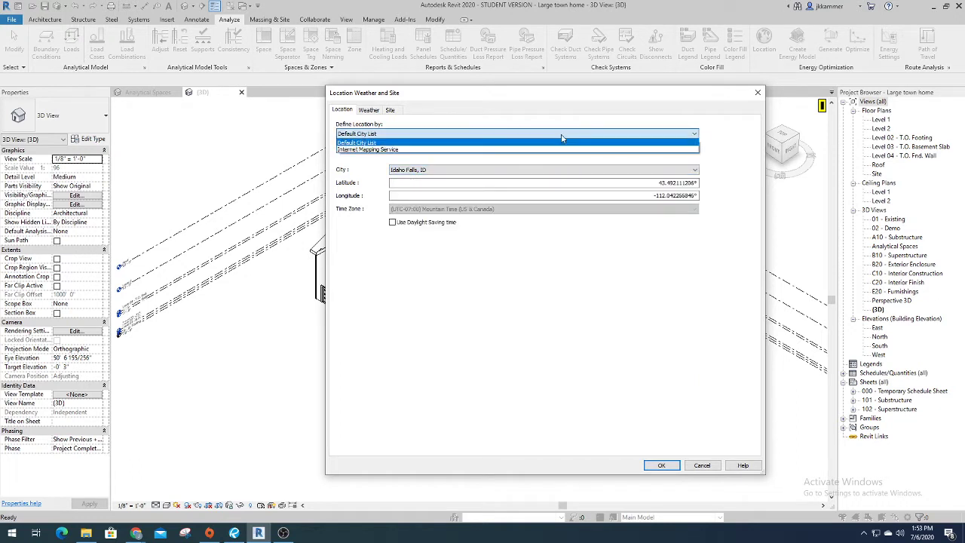
# Switch the location back to Internet Mapping Service and search for Idaho Falls, ID
pyautogui.click(373, 150)
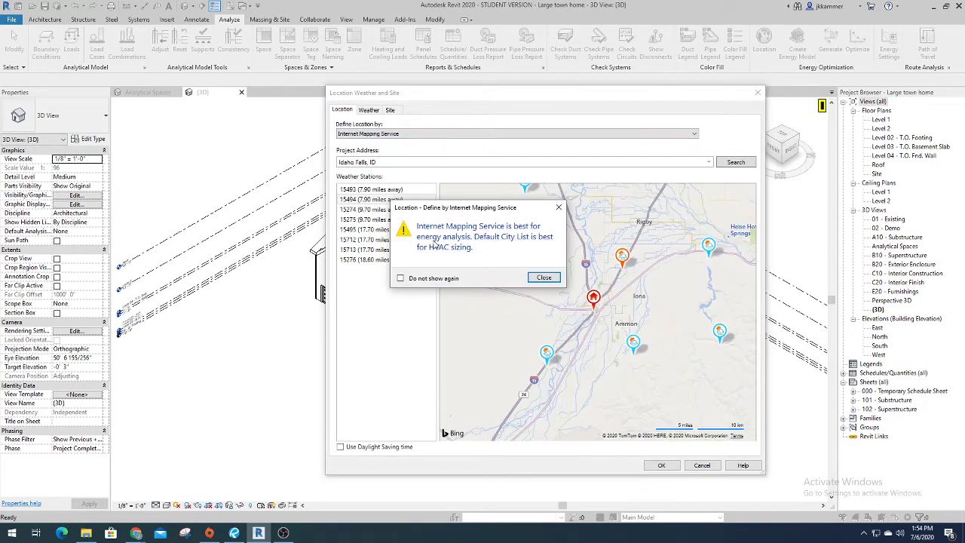
pyautogui.click(545, 277)
pyautogui.click(387, 163)
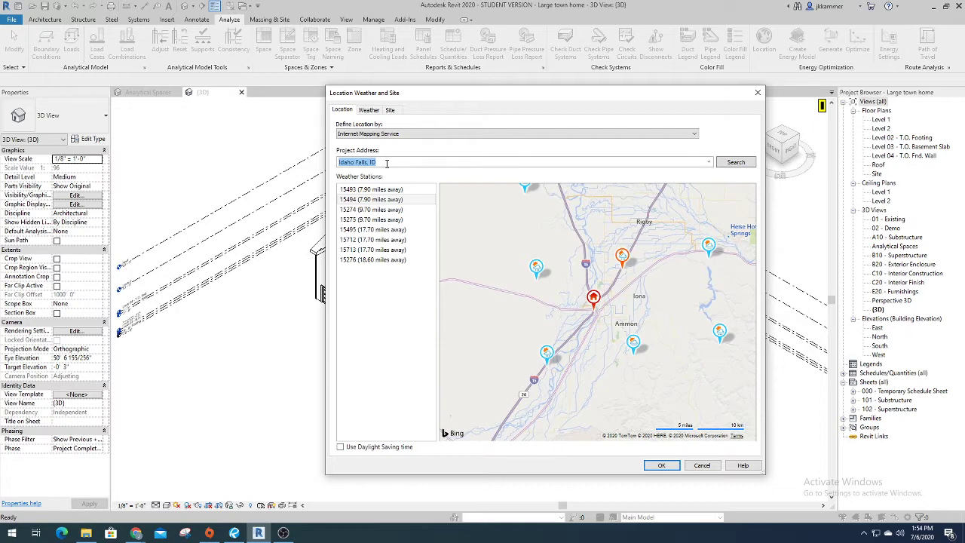
pyautogui.moveTo(600, 316)
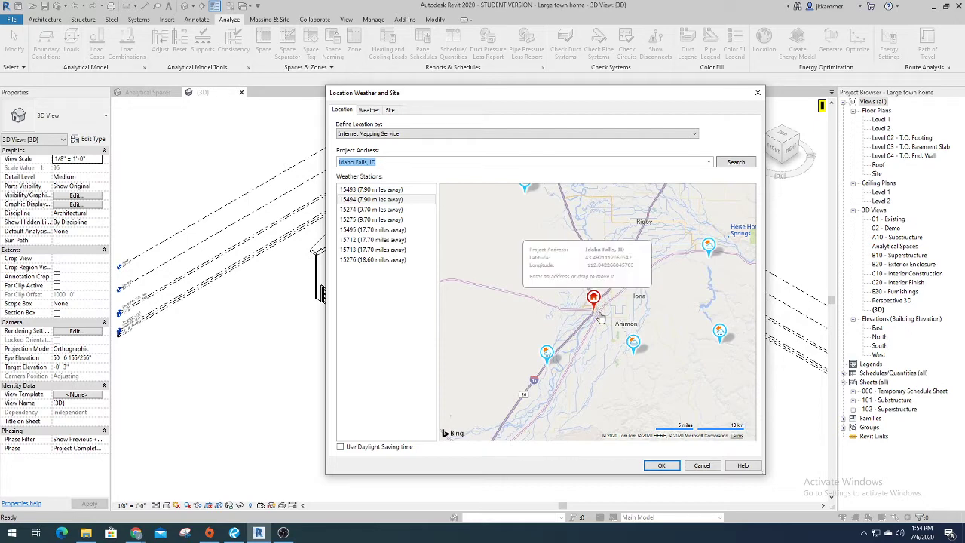
pyautogui.scroll(4, 600, 317)
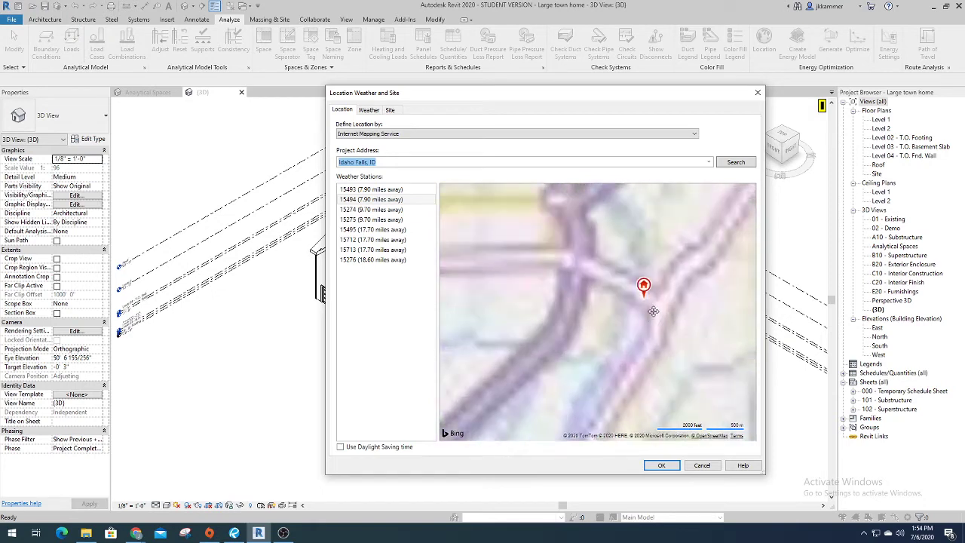
pyautogui.moveTo(652, 302)
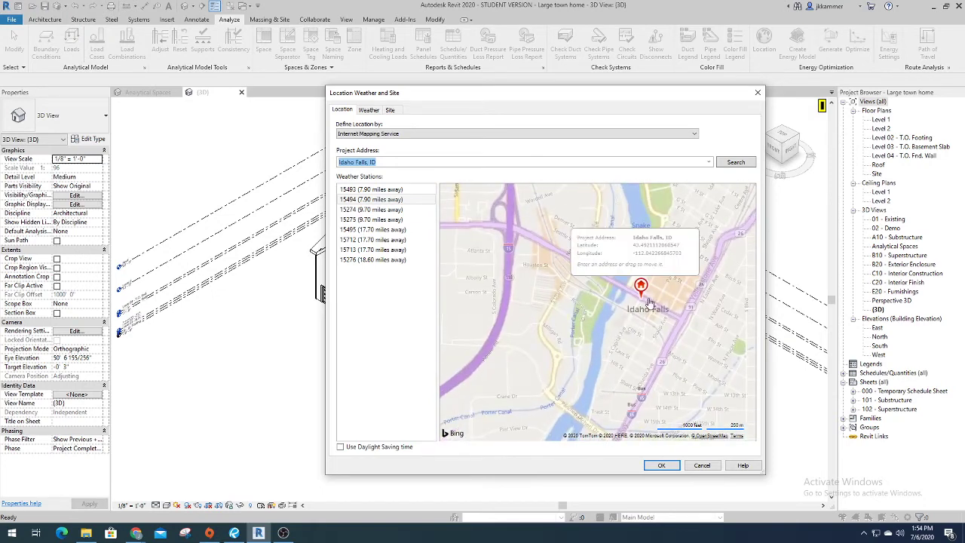
pyautogui.scroll(-2, 658, 277)
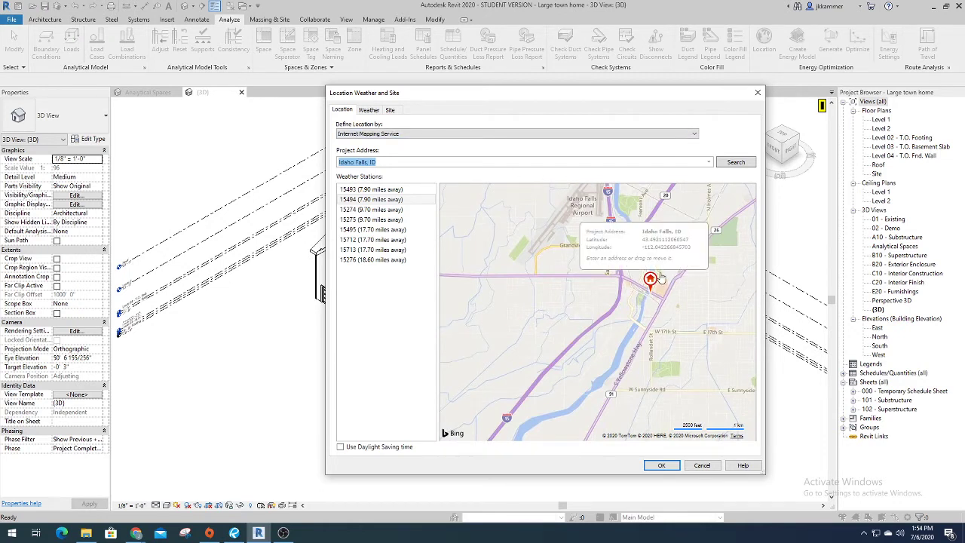
pyautogui.scroll(-3, 698, 235)
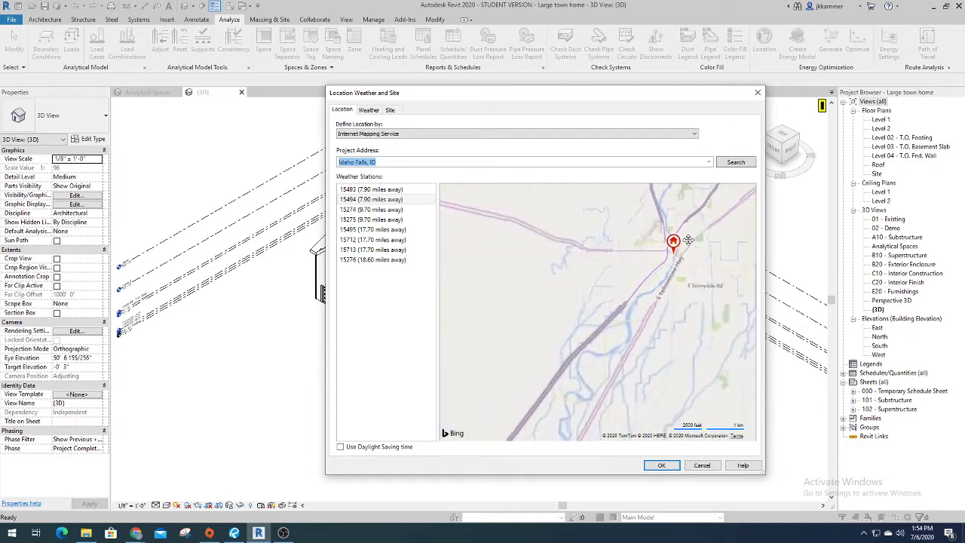
pyautogui.click(736, 162)
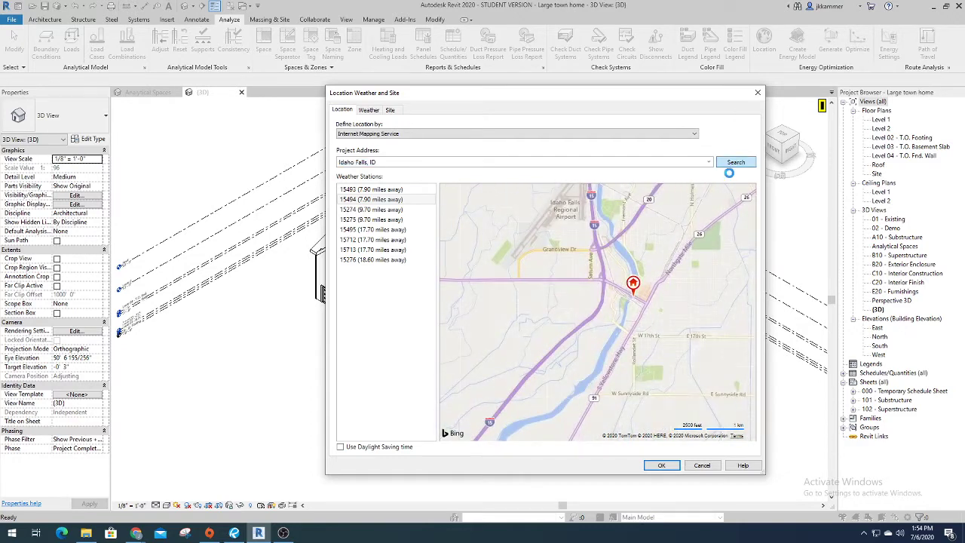
# Pan and zoom the map to inspect the eight nearby weather station pins
pyautogui.moveTo(640, 314); pyautogui.dragTo(477, 222)
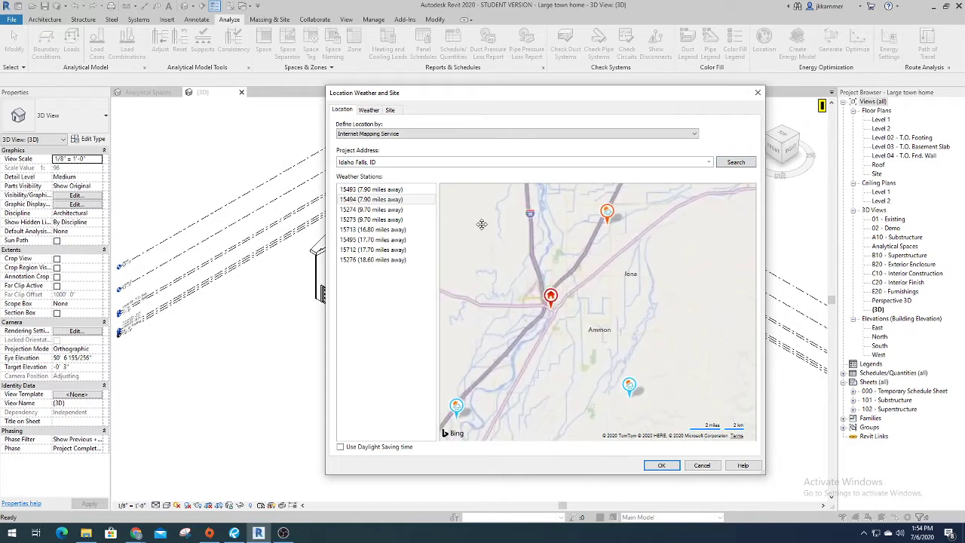
pyautogui.scroll(-2, 478, 222)
pyautogui.moveTo(492, 238)
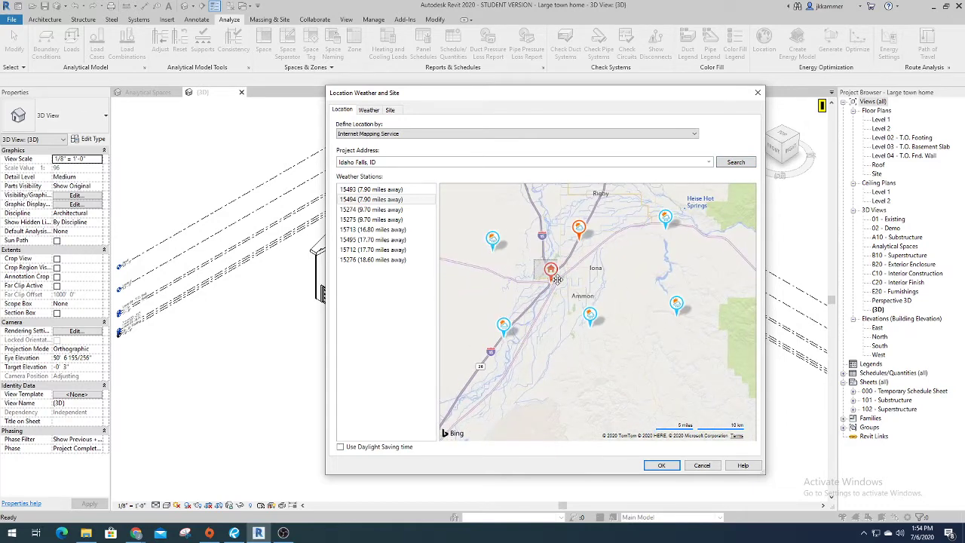
pyautogui.scroll(4, 538, 261)
pyautogui.scroll(-4, 661, 367)
pyautogui.moveTo(697, 409)
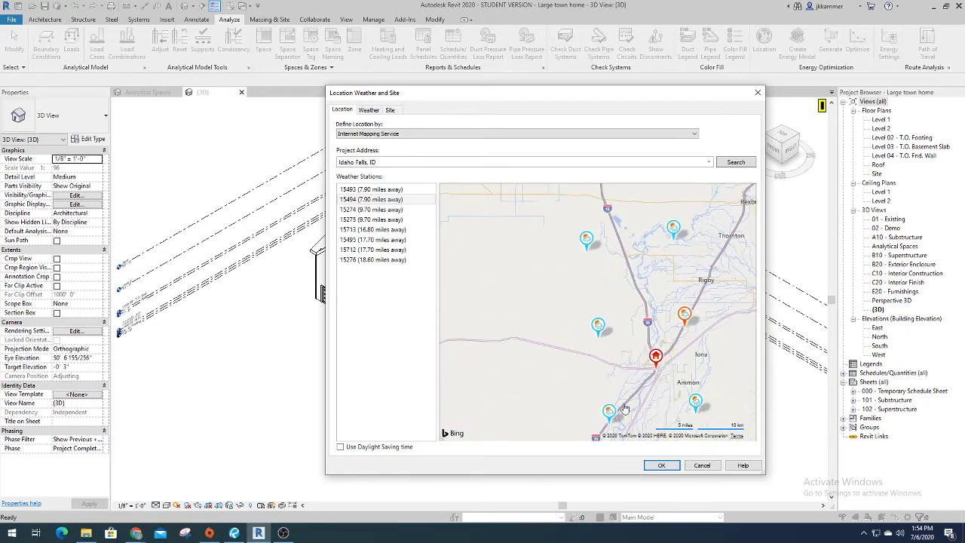
pyautogui.moveTo(686, 319)
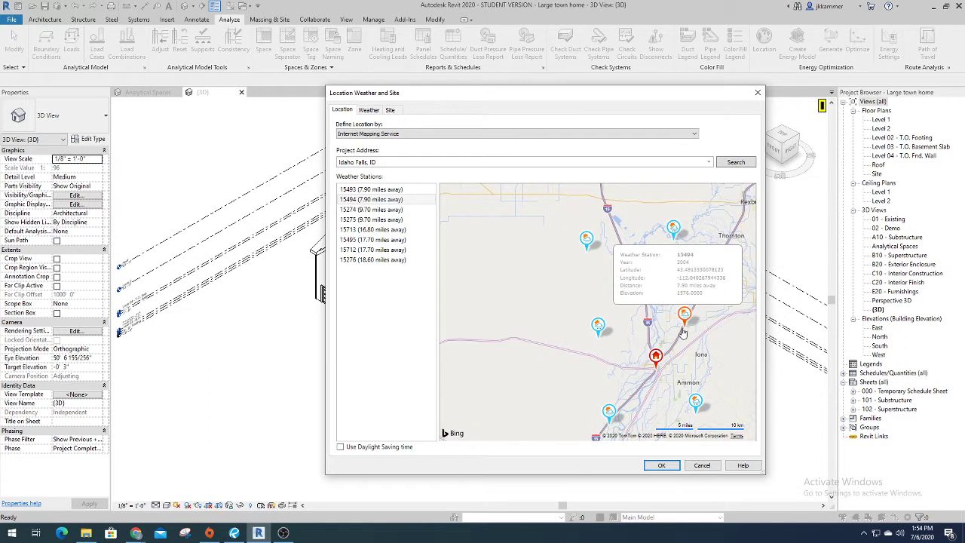
pyautogui.moveTo(663, 365)
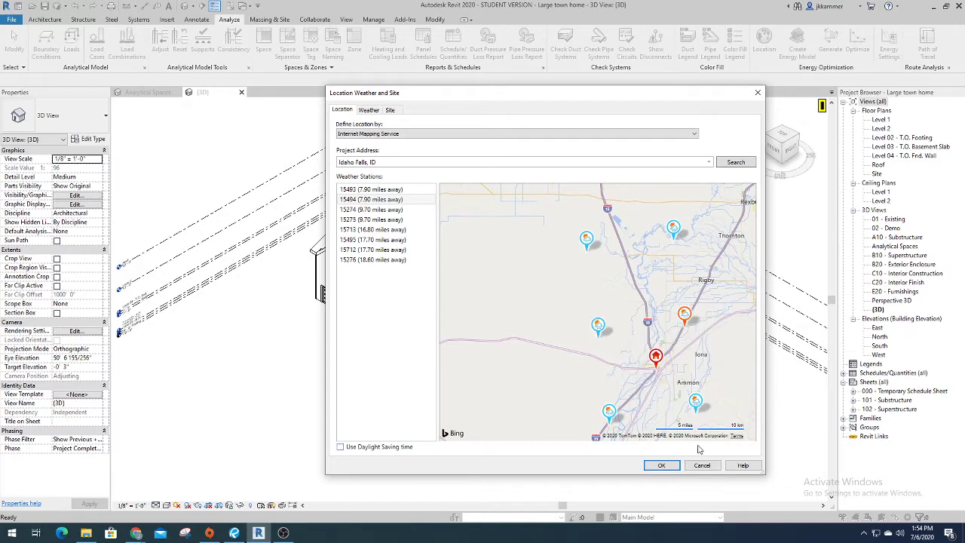
# Apply the Idaho Falls location and create the townhomes' energy analytical model
pyautogui.click(662, 466)
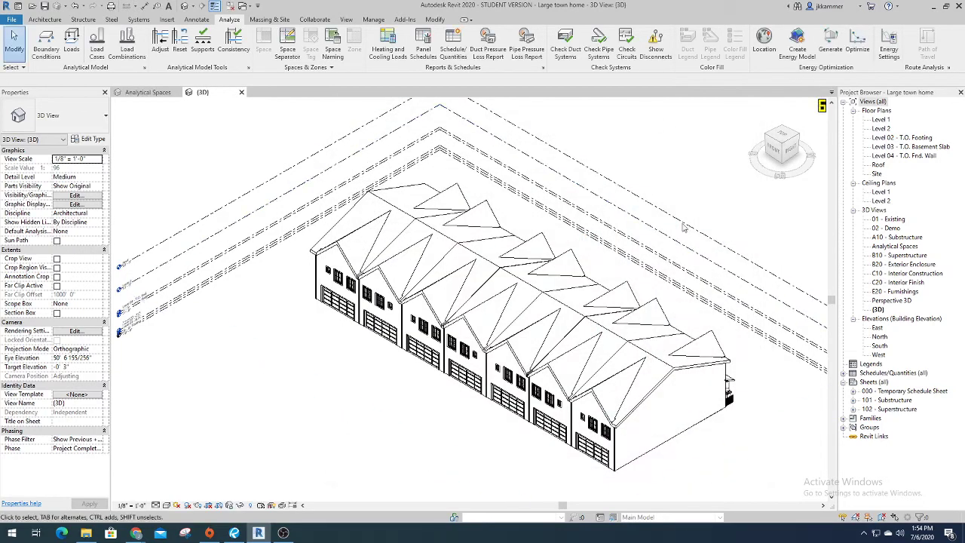
pyautogui.click(797, 50)
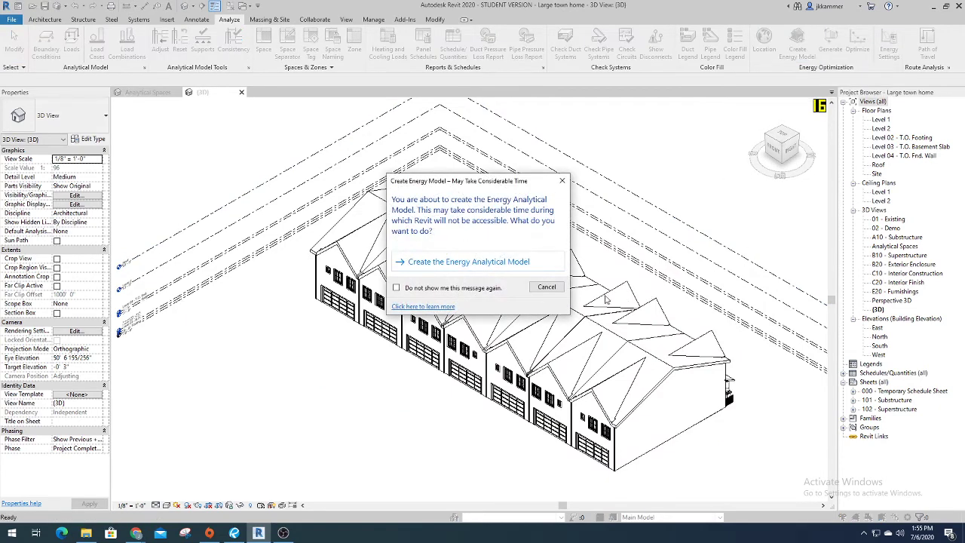
pyautogui.click(549, 287)
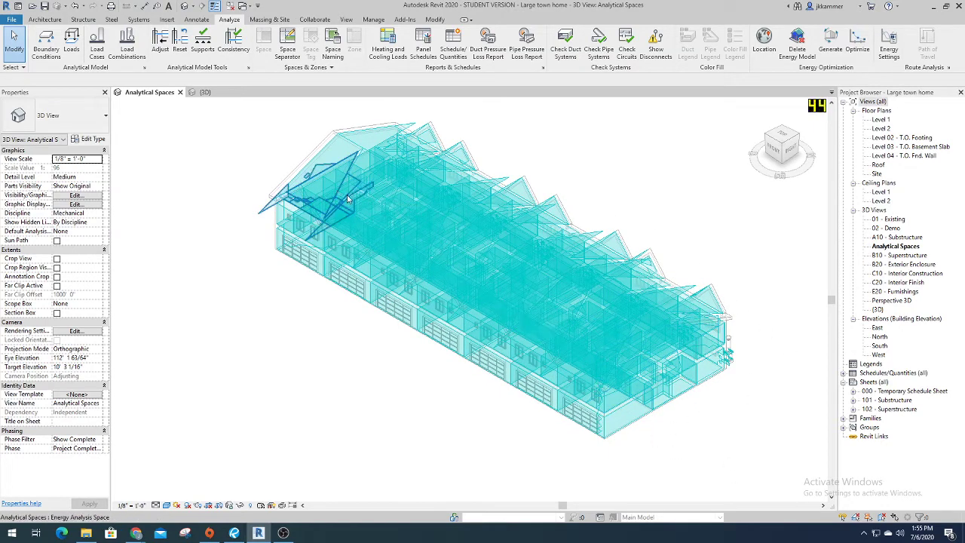
# Pan the Analytical Spaces 3D view to the left
pyautogui.moveTo(718, 425); pyautogui.dragTo(688, 432, button='middle')
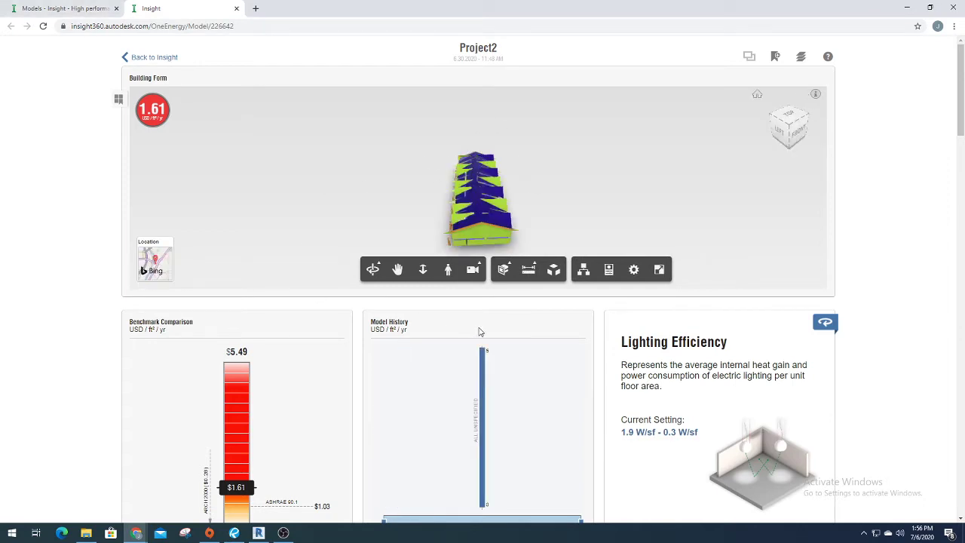
pyautogui.scroll(-1, 479, 332)
pyautogui.scroll(1, 475, 347)
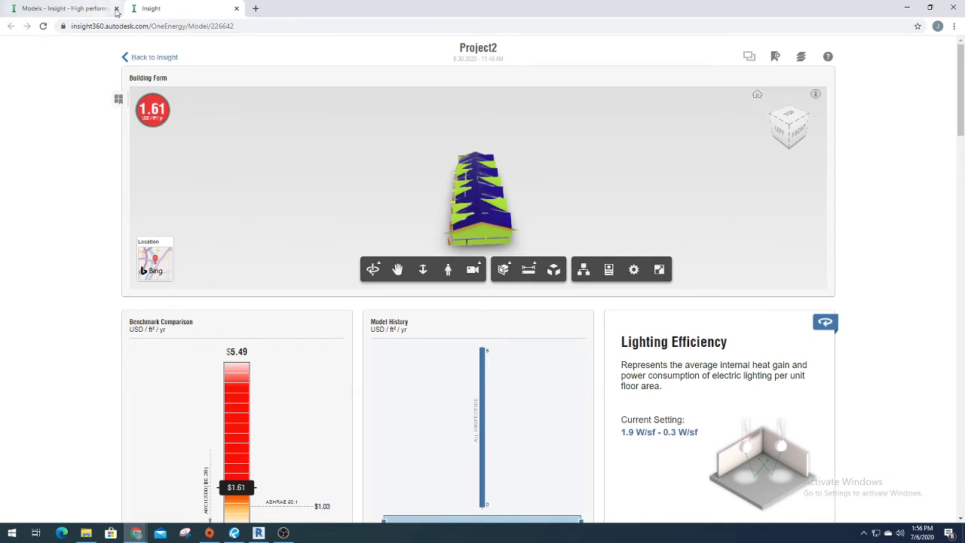
pyautogui.click(65, 11)
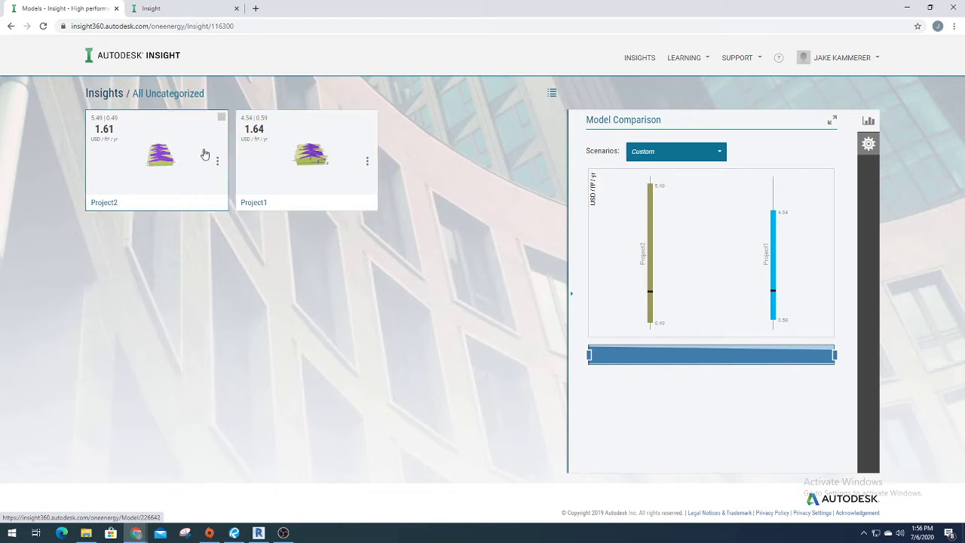
pyautogui.click(907, 8)
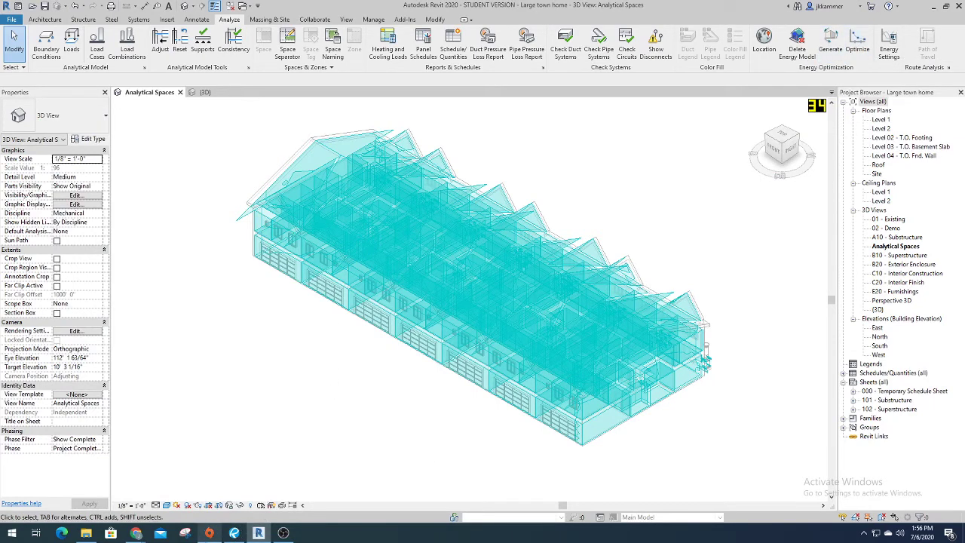
pyautogui.moveTo(137, 536)
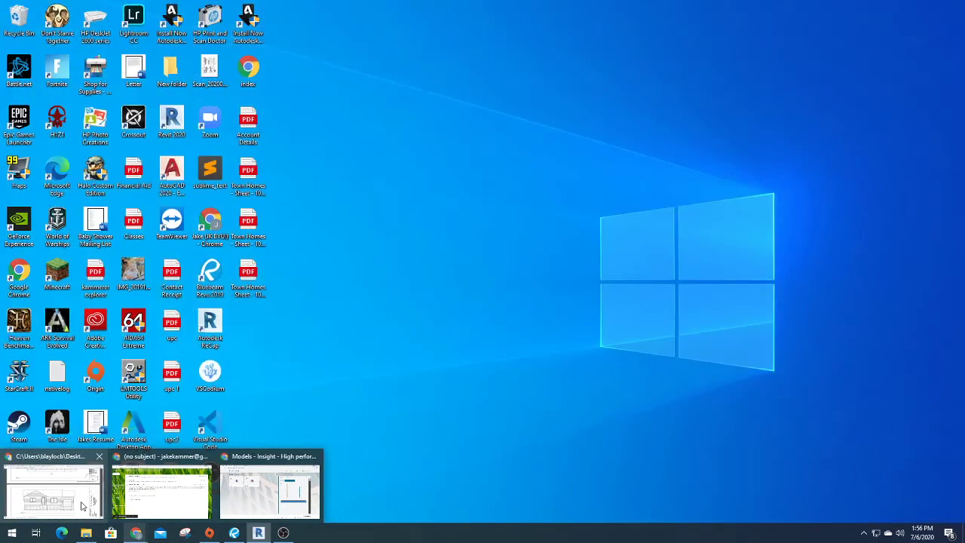
pyautogui.moveTo(164, 496)
pyautogui.click(275, 490)
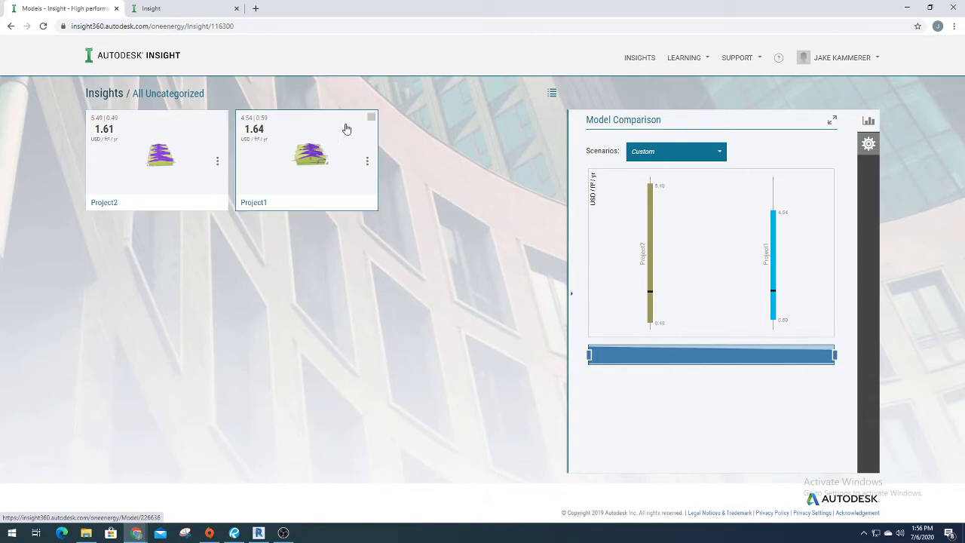
pyautogui.click(151, 8)
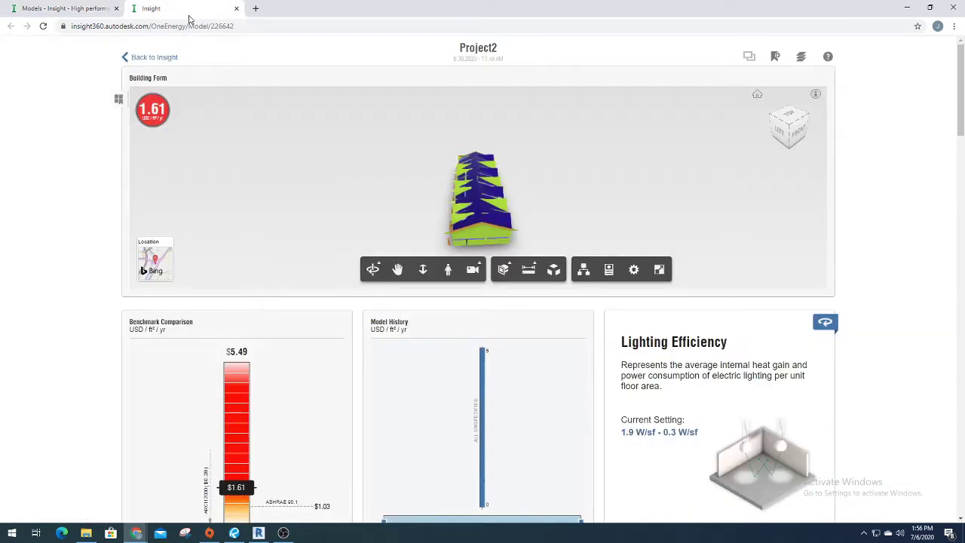
# Scroll through Project2's design-factor cards to review them down to Wall Construction
pyautogui.scroll(-1, 456, 332)
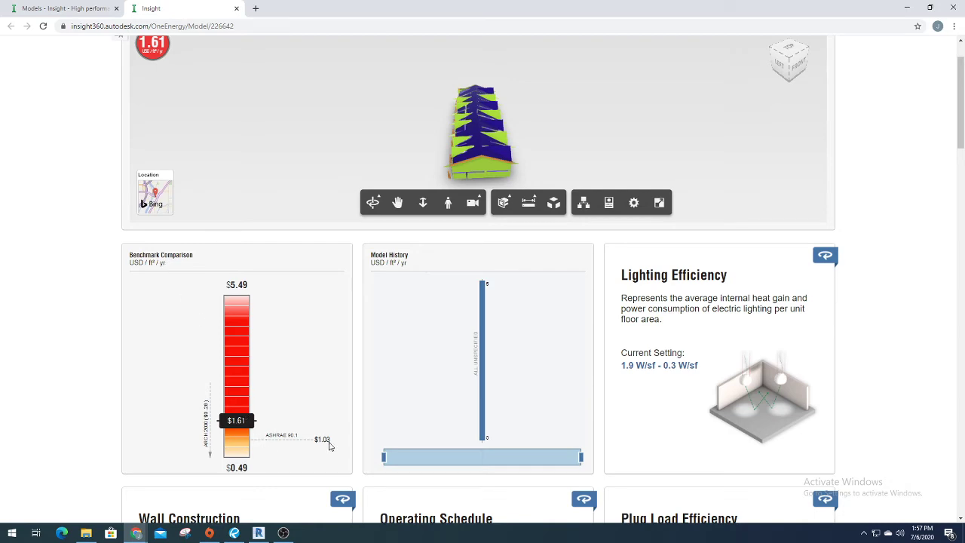
pyautogui.scroll(-4, 317, 445)
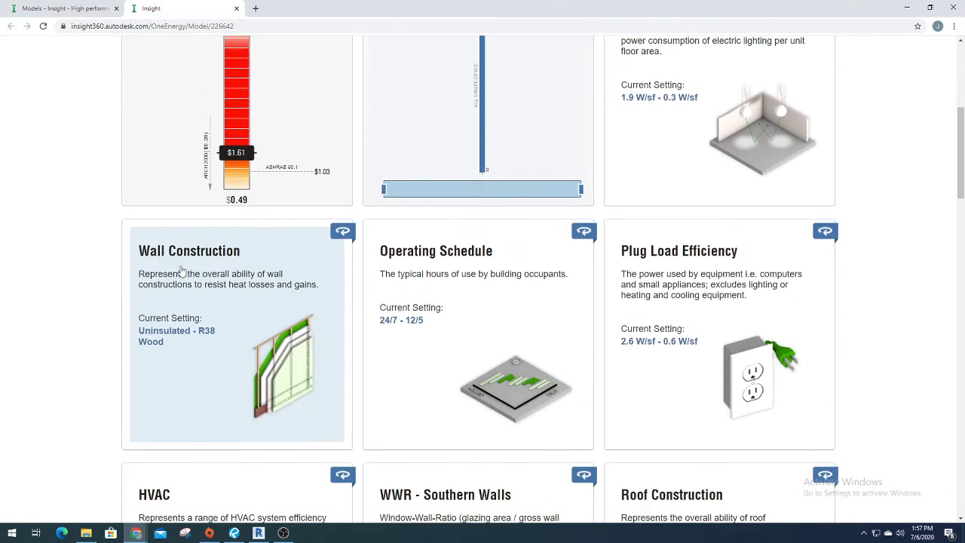
pyautogui.scroll(-2, 242, 277)
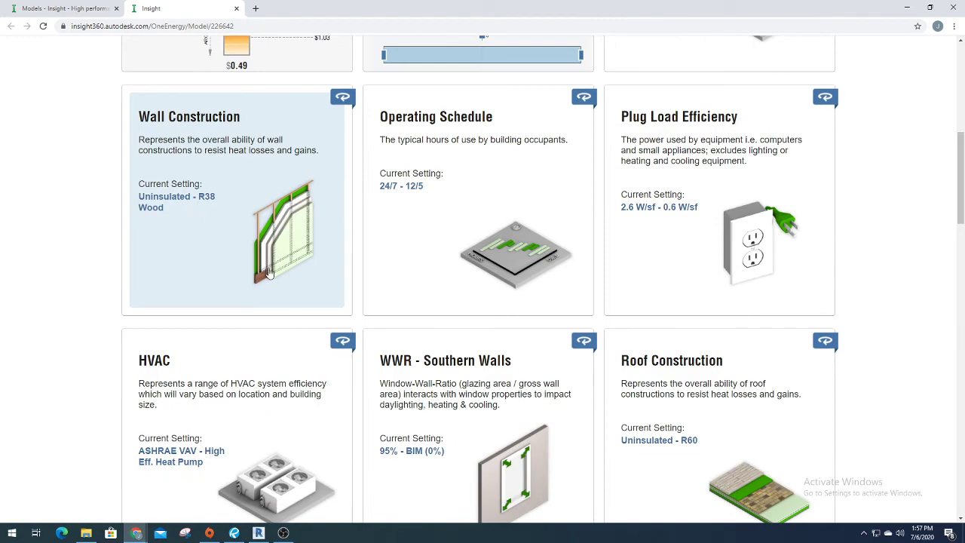
pyautogui.scroll(-5, 282, 239)
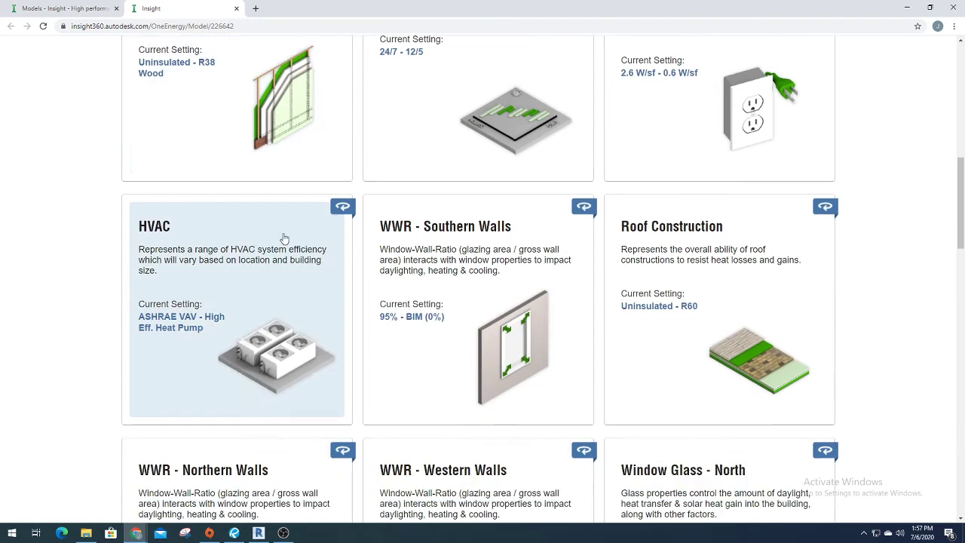
pyautogui.scroll(1, 284, 240)
pyautogui.scroll(-3, 301, 241)
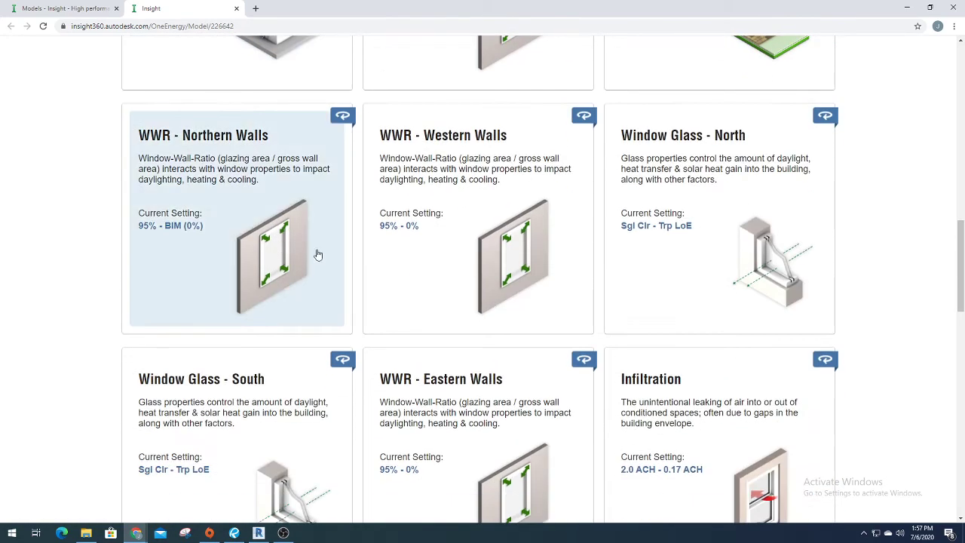
pyautogui.scroll(5, 334, 287)
# Restrict Wall Construction to 14-inch ICF – R38 Wood, dropping energy cost to $1.50/ft²/yr
pyautogui.click(254, 143)
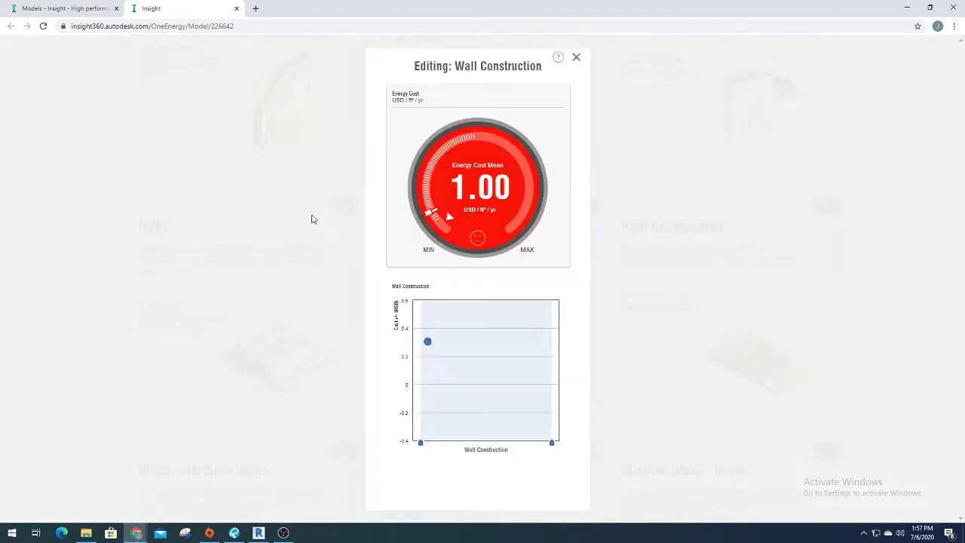
pyautogui.moveTo(515, 393)
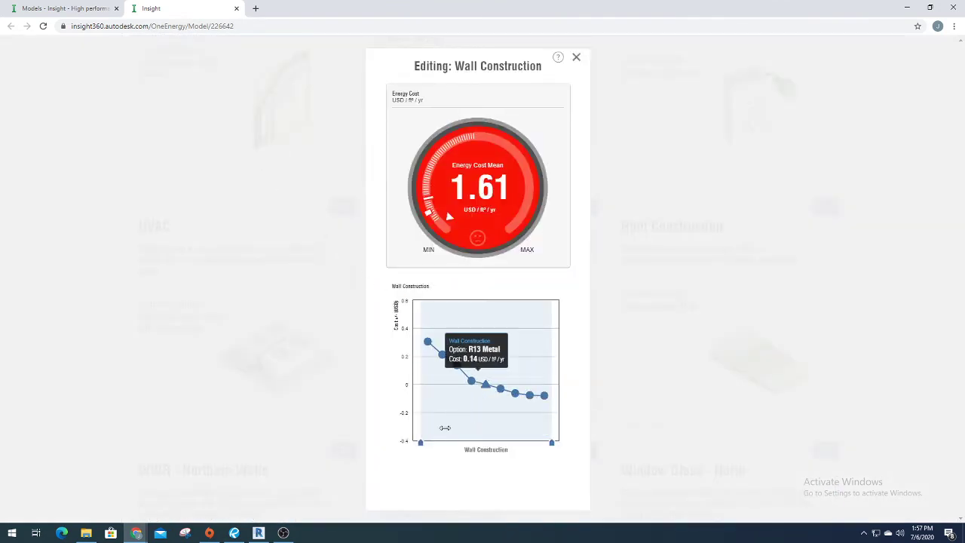
pyautogui.moveTo(421, 442); pyautogui.dragTo(508, 444)
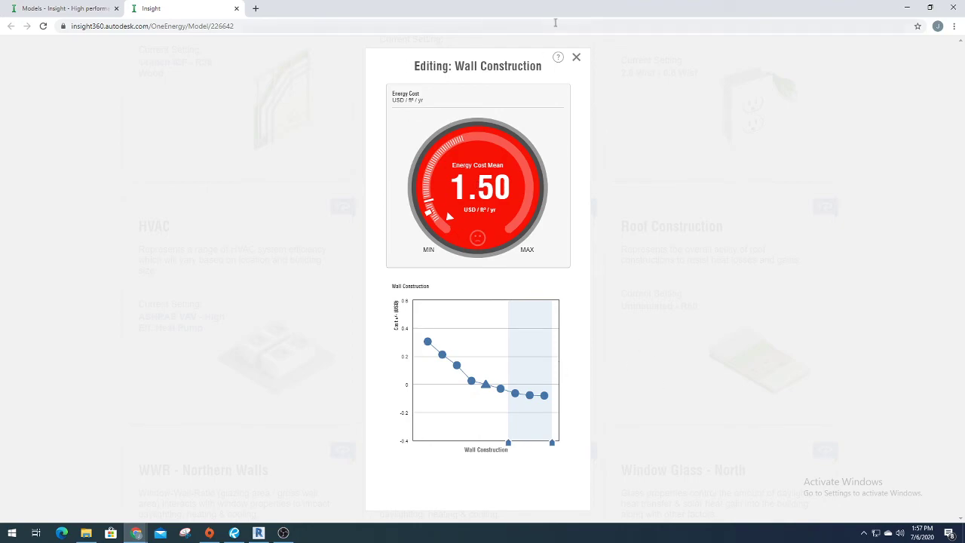
pyautogui.click(578, 59)
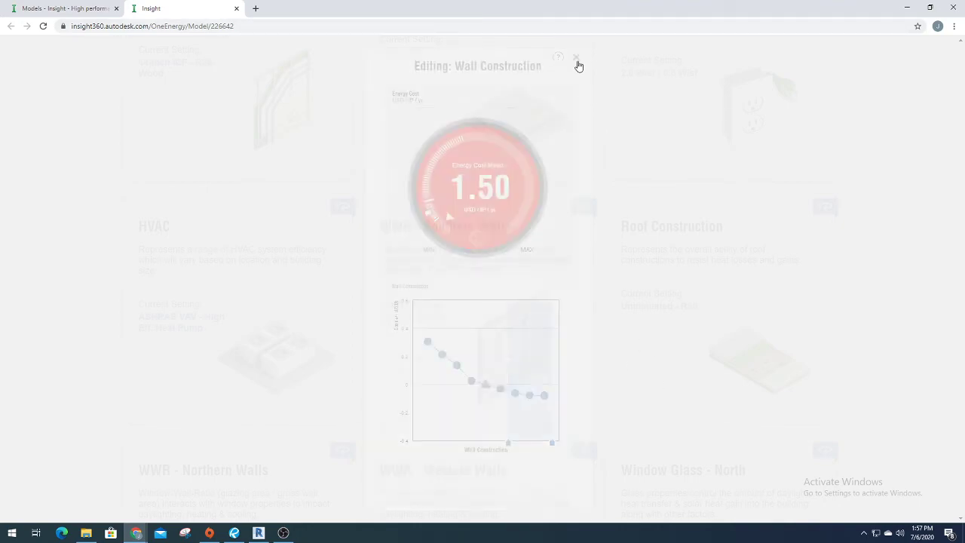
pyautogui.scroll(2, 347, 136)
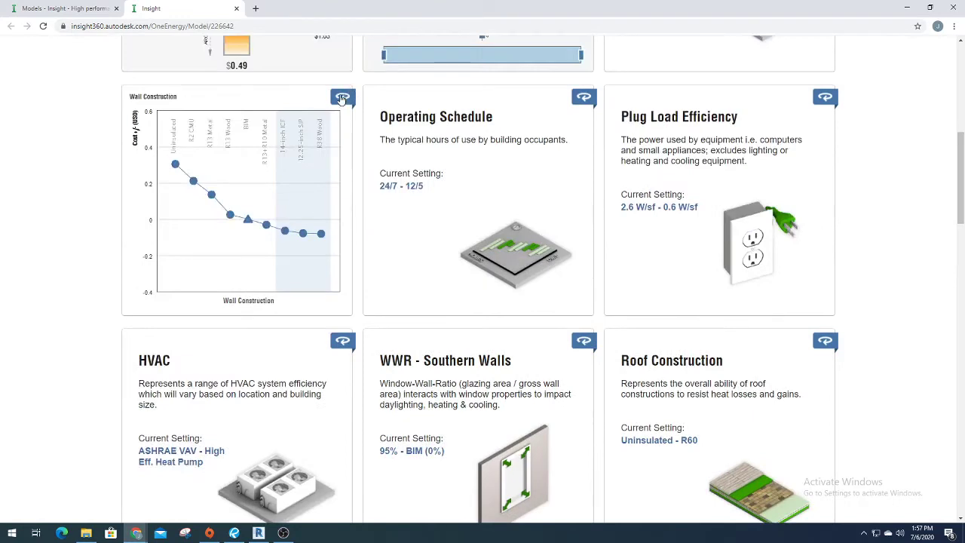
pyautogui.click(343, 98)
pyautogui.scroll(3, 410, 291)
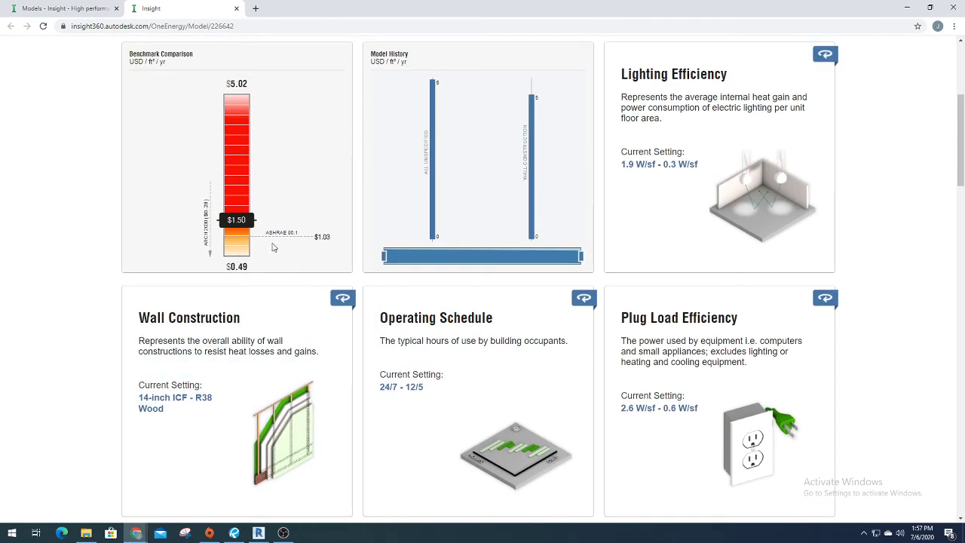